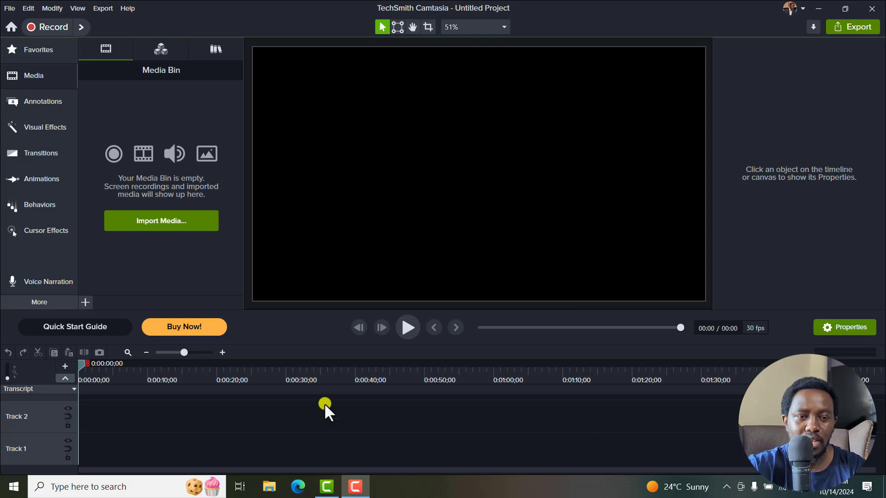
- Import Clip 3.mp4 and place it at the start of Track 1 as a 13-second clip
click(182, 229)
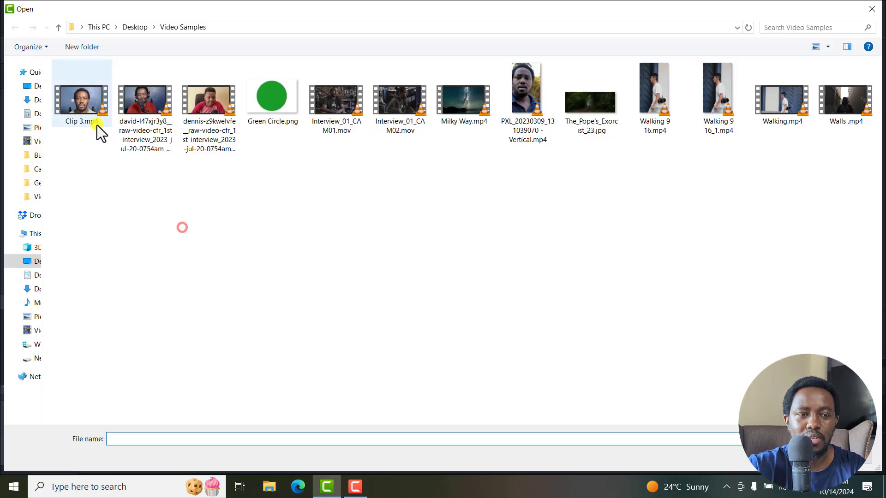
click(82, 112)
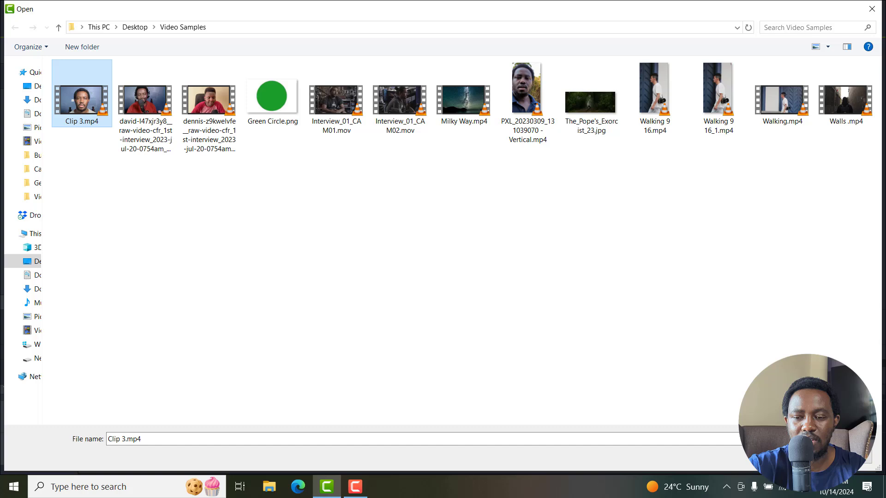
key(Return)
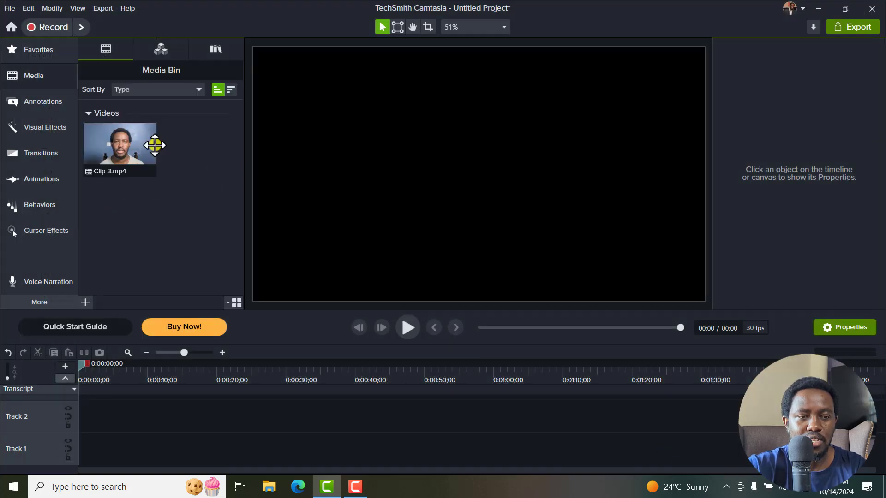
drag(155, 145, 284, 395)
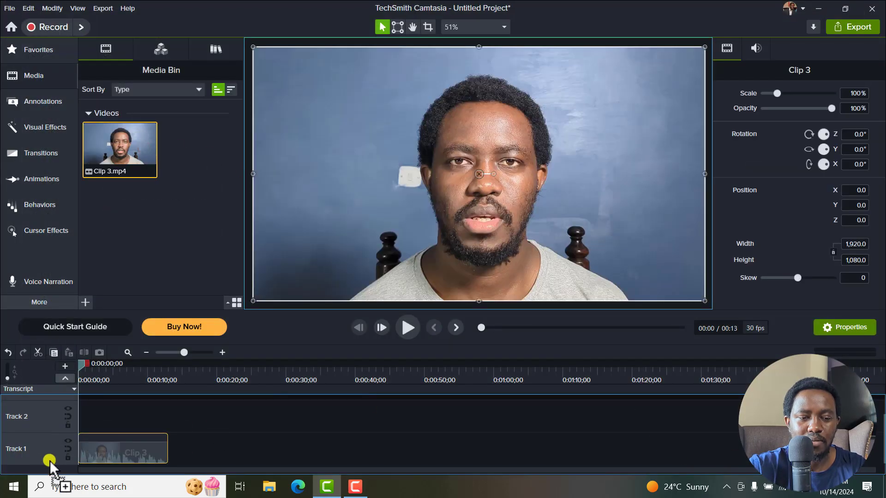
drag(50, 460, 50, 460)
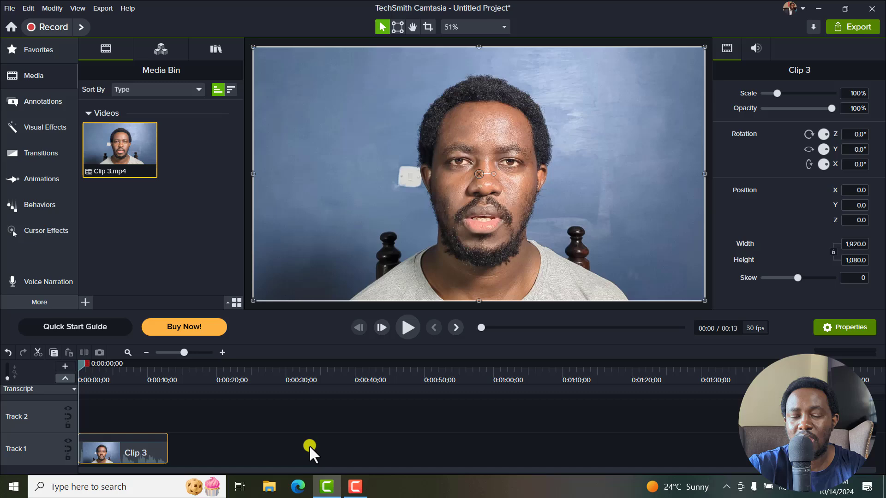
- Open the Captions panel from More and show the Dynamic Captions styles tab
click(50, 302)
click(129, 323)
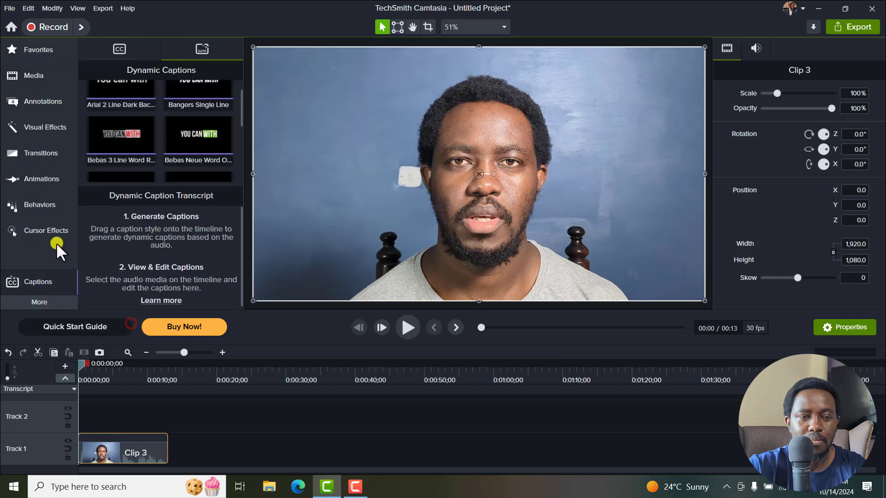
click(115, 48)
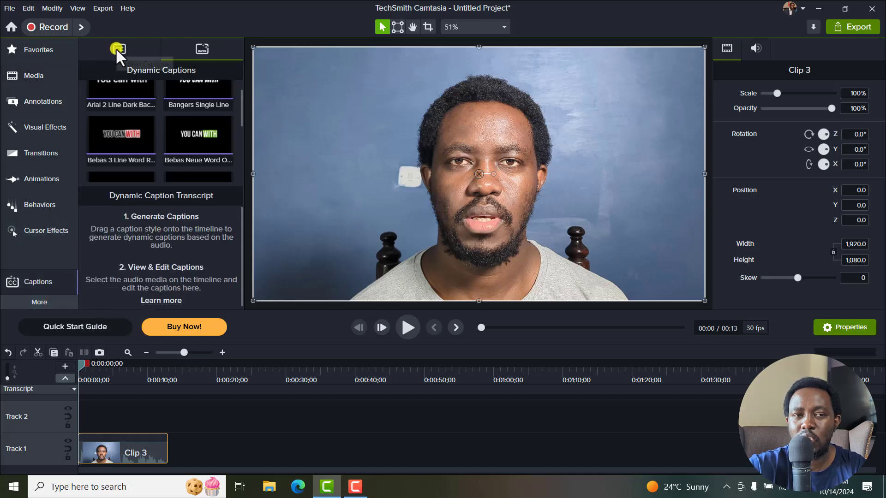
click(197, 48)
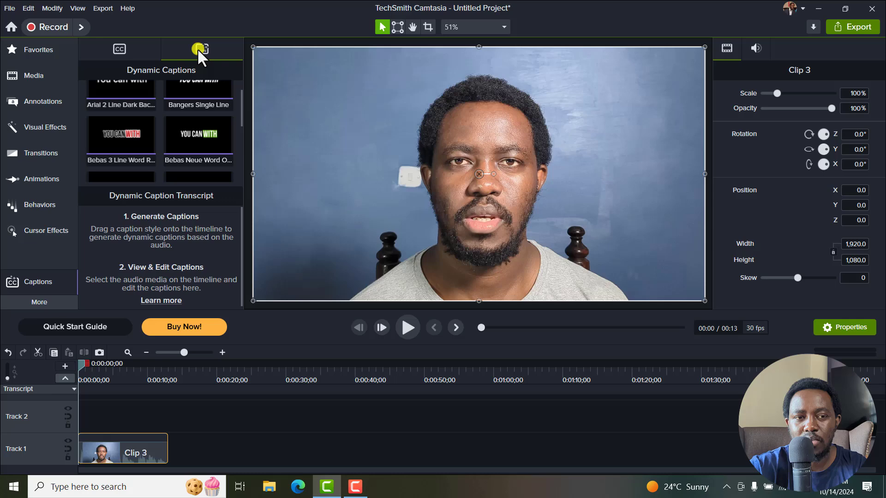
- Add the Arial 2 Line Dark Background dynamic caption to Track 2 above Clip 3
drag(240, 96, 238, 73)
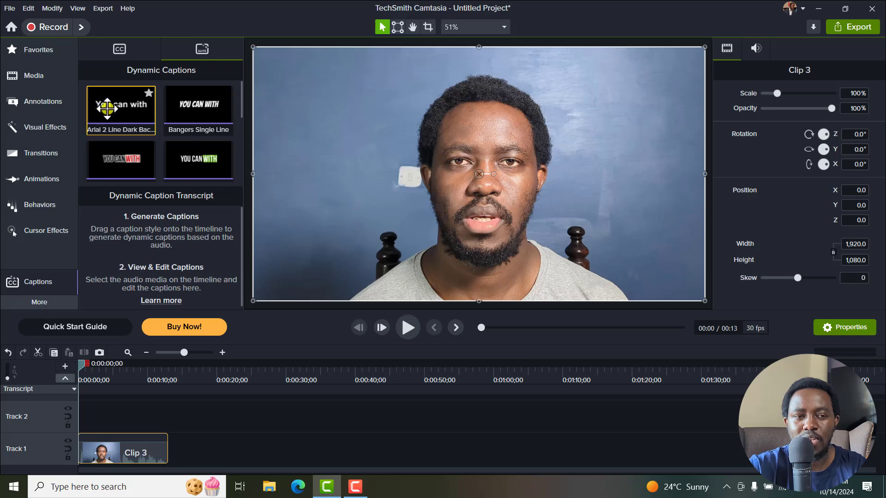
drag(107, 106, 74, 420)
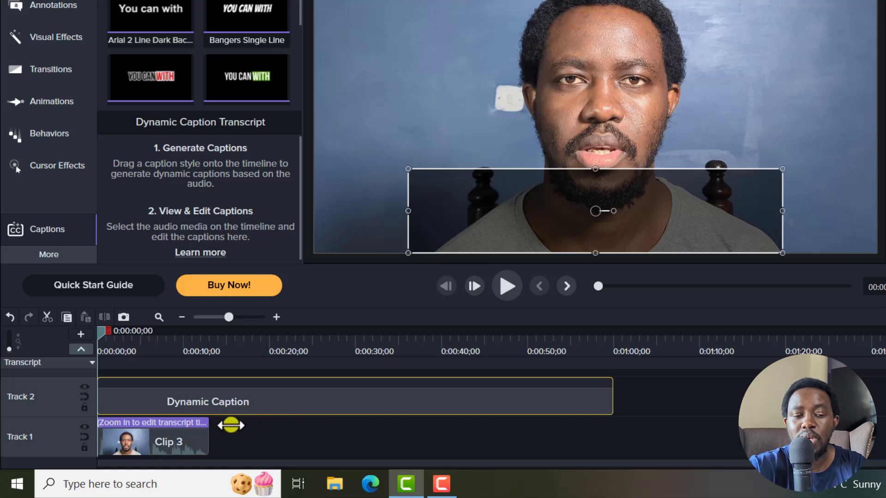
- Zoom the timeline in three steps and select Clip 3 to list its 'In this tutorial…' transcript
click(275, 318)
click(274, 318)
click(274, 317)
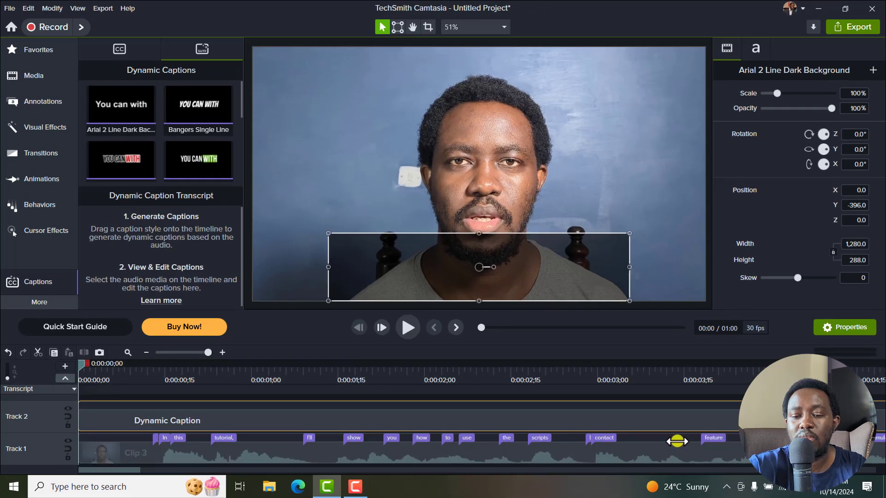
click(672, 451)
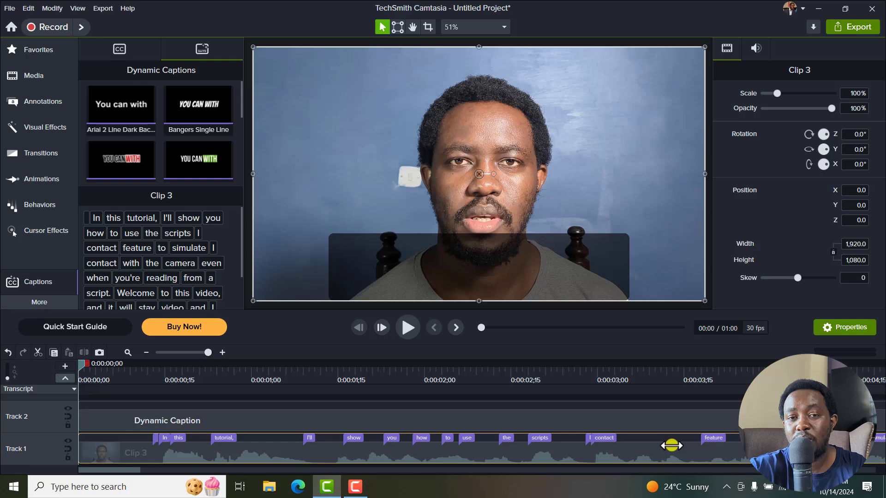
click(592, 418)
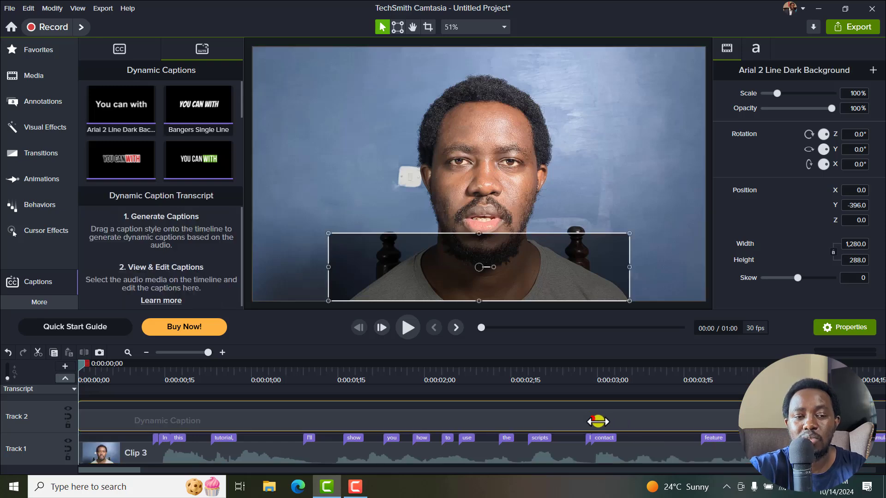
click(636, 450)
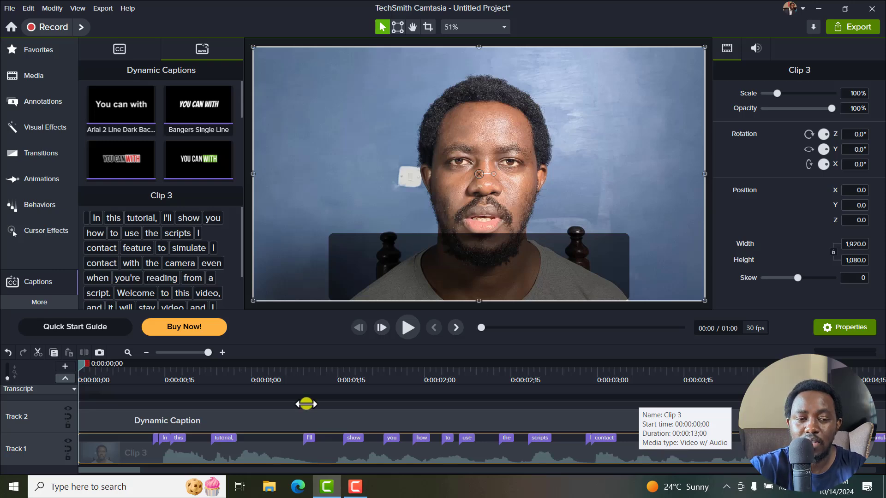
- Play the video from near the start to preview the captions
click(134, 365)
key(space)
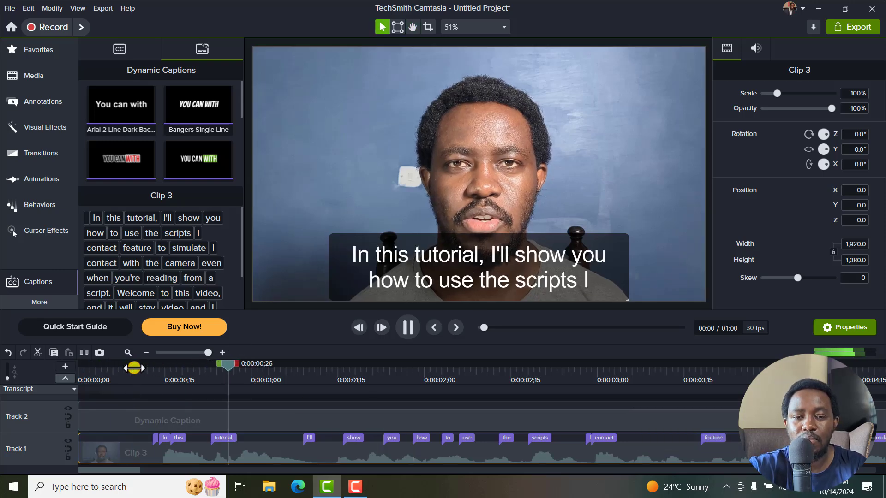
key(space)
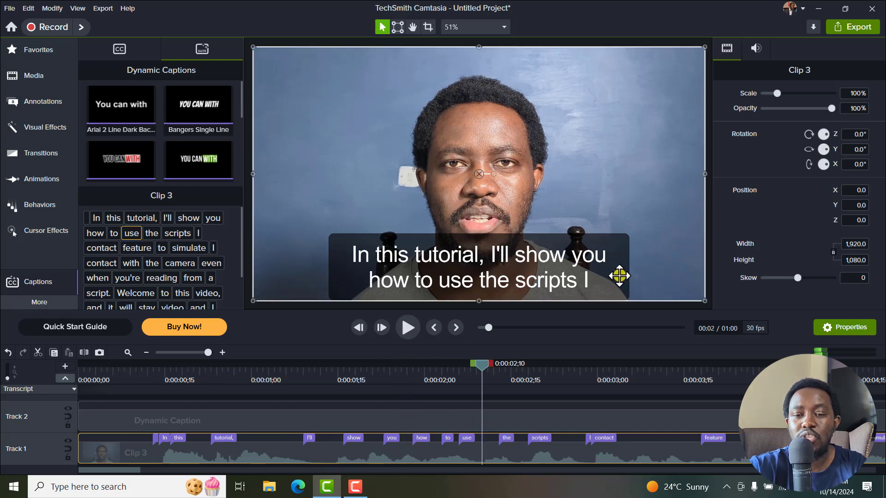
- Resize the caption box to a centred single line, 1,066.3 × 190 at Y −445
click(420, 419)
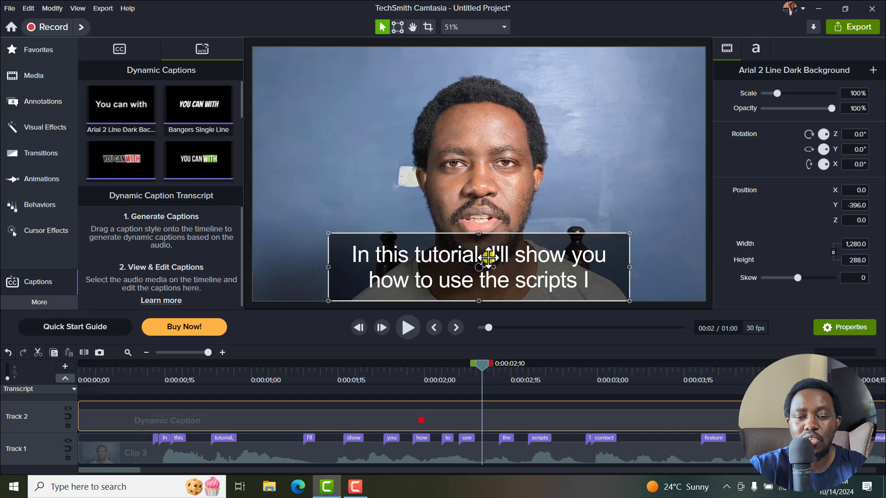
drag(479, 237, 469, 259)
drag(328, 278, 378, 278)
drag(454, 282, 430, 282)
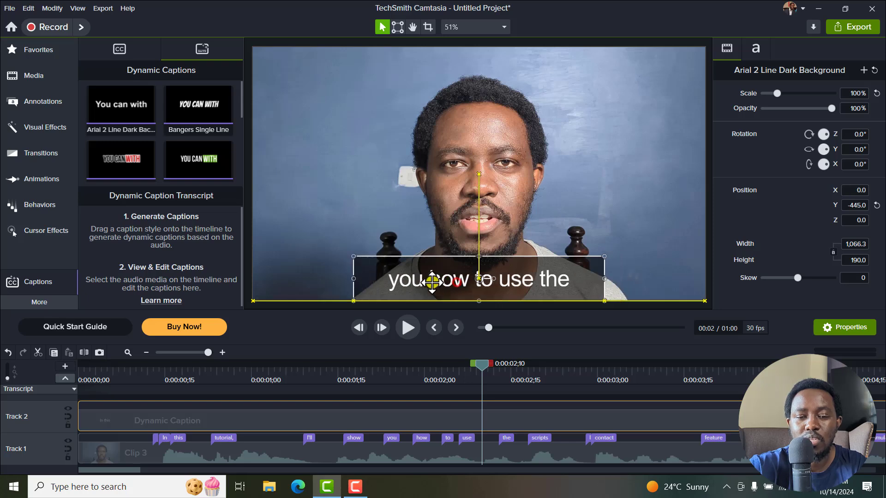
click(140, 369)
key(space)
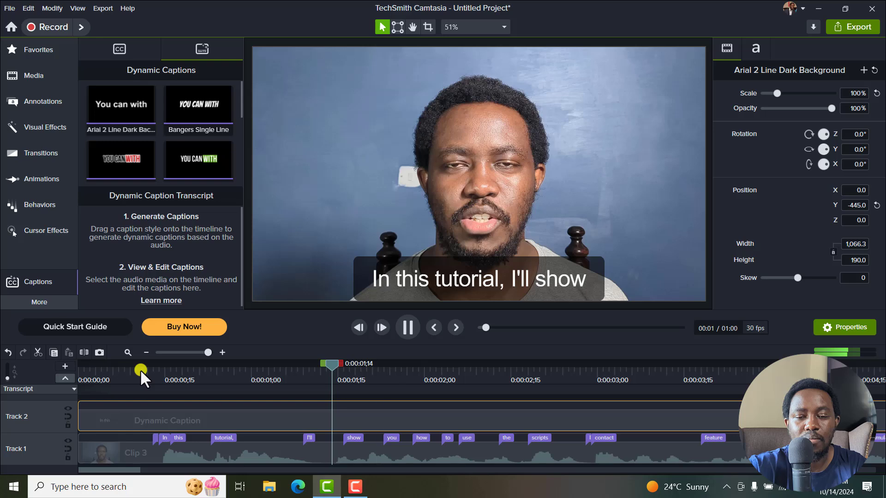
key(space)
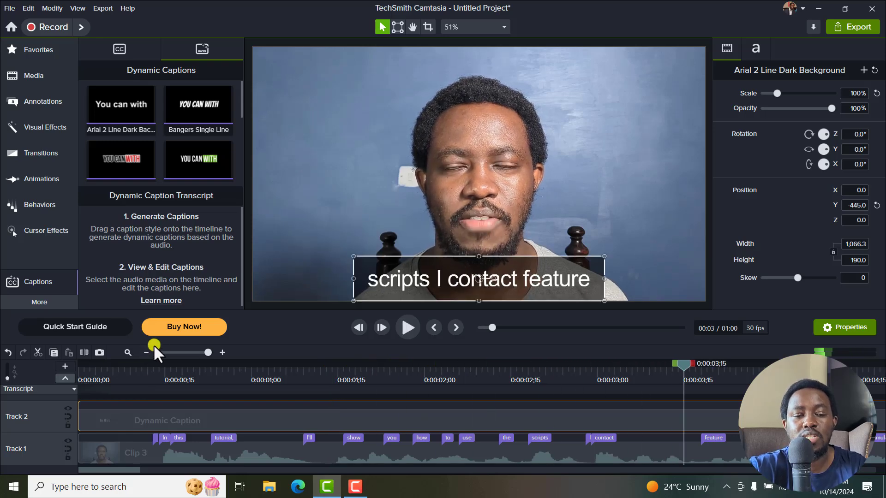
click(145, 352)
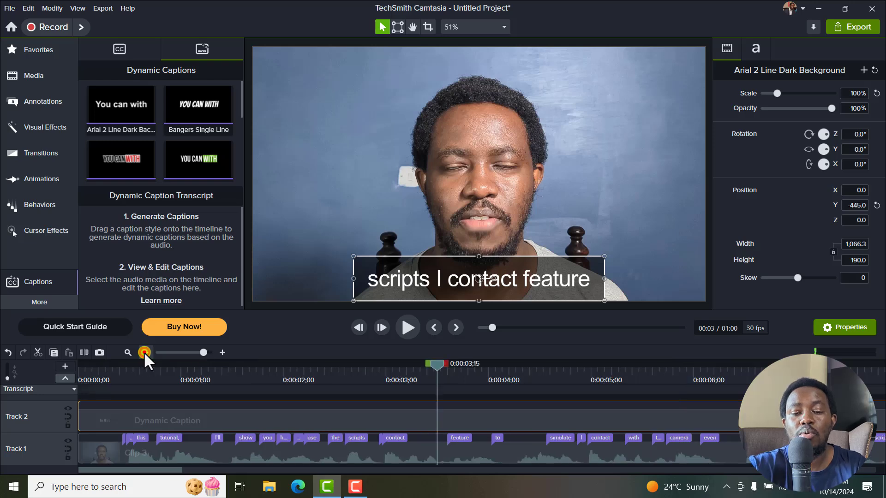
click(145, 353)
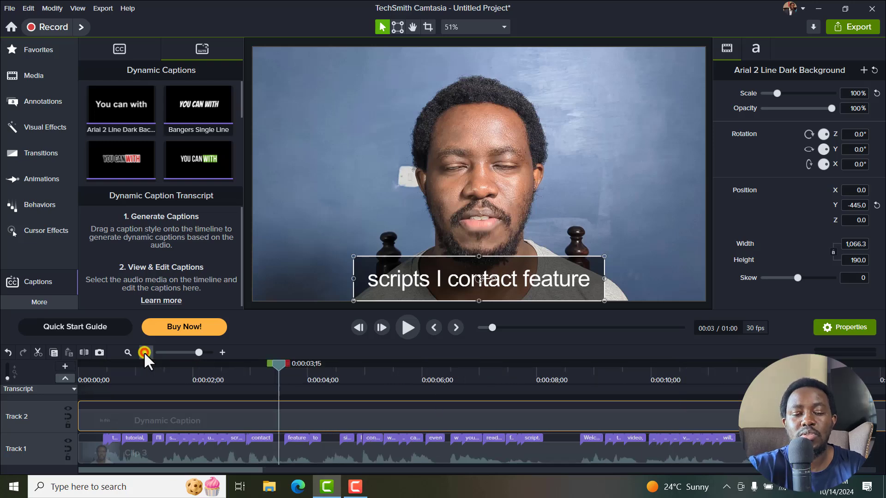
click(223, 353)
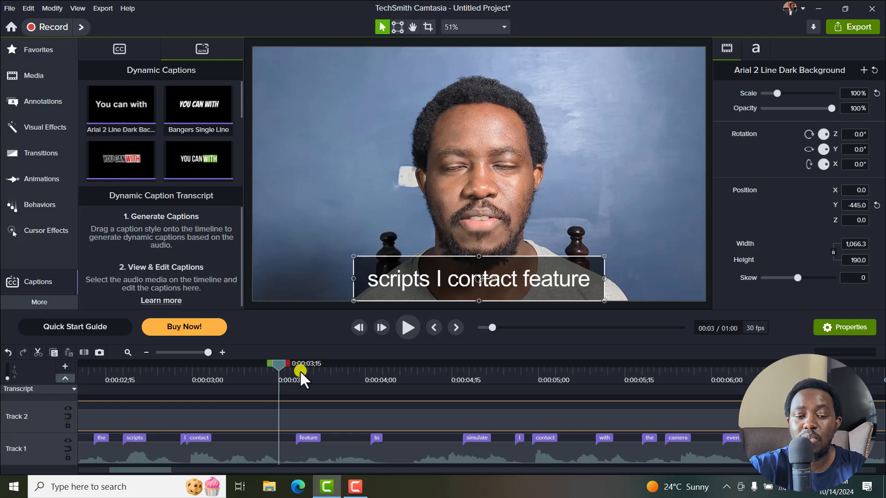
key(space)
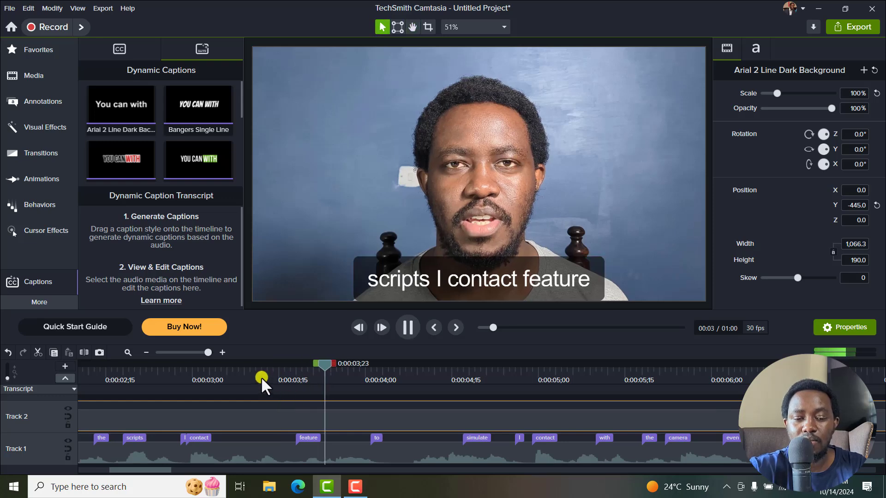
key(space)
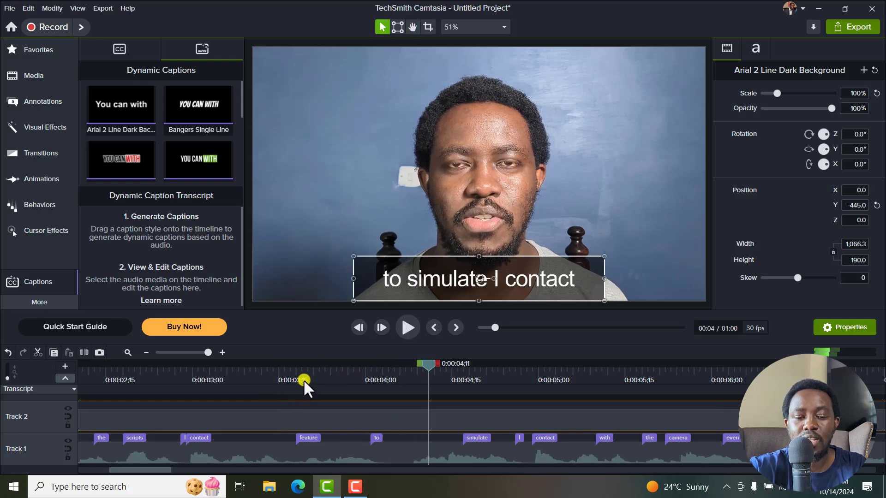
- Shift the 'to' caption word marker later to about 0:00:04;08, matching the speech
click(303, 380)
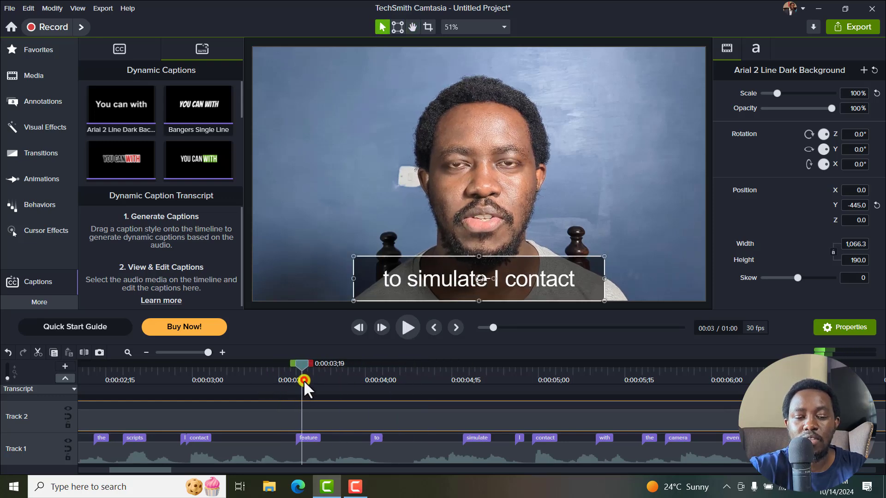
click(306, 437)
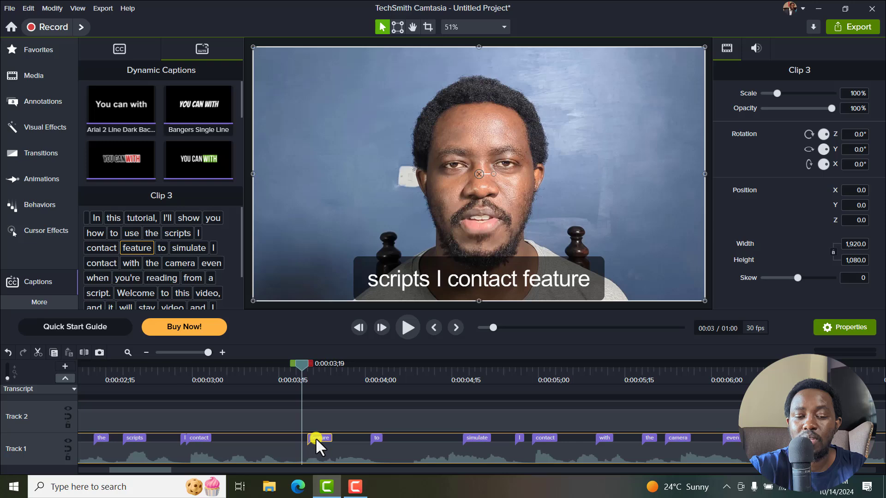
key(space)
key(space)
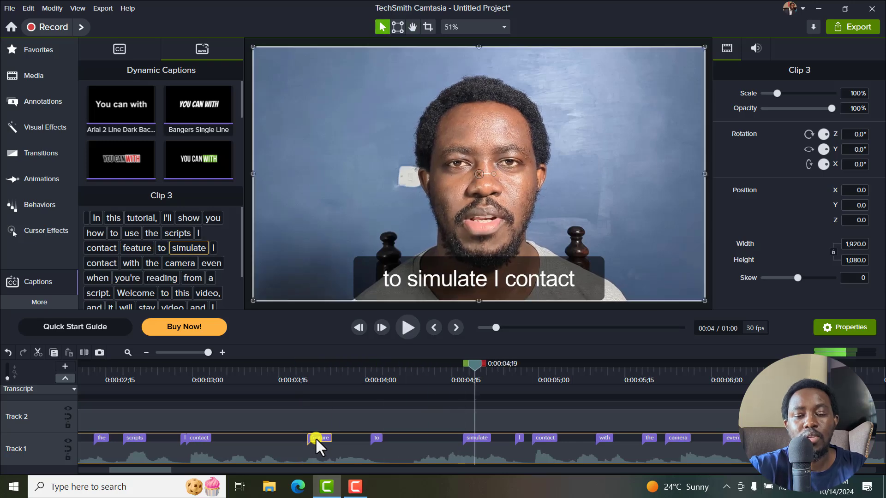
click(303, 373)
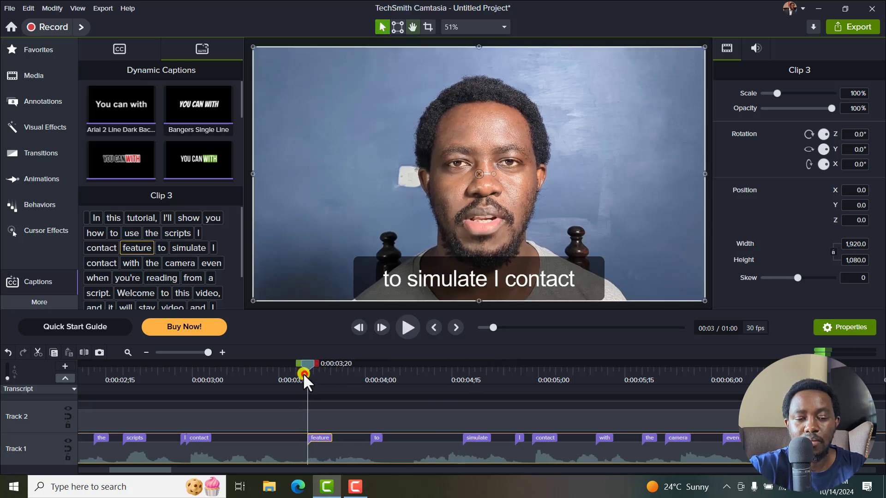
key(space)
key(space)
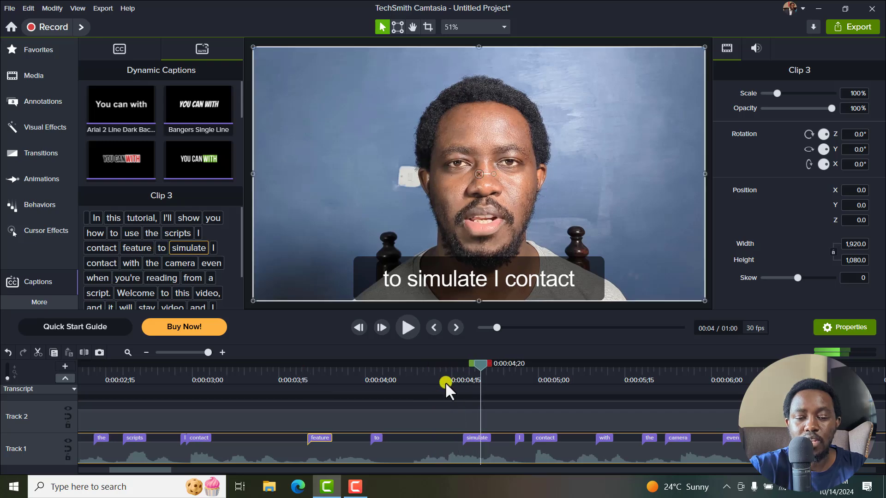
click(411, 370)
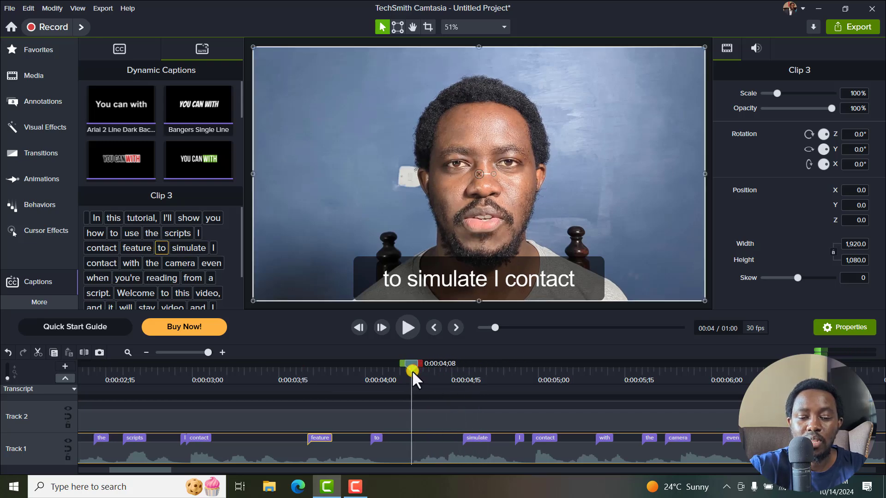
click(374, 436)
drag(377, 437, 415, 437)
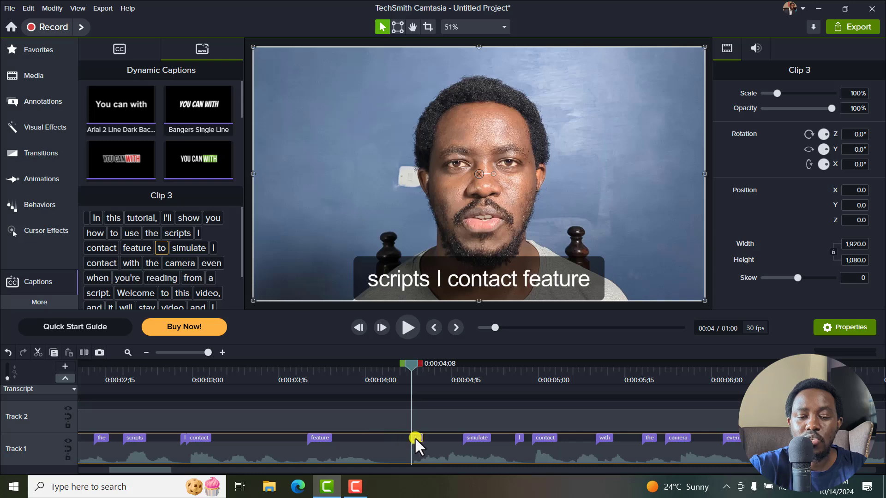
click(266, 373)
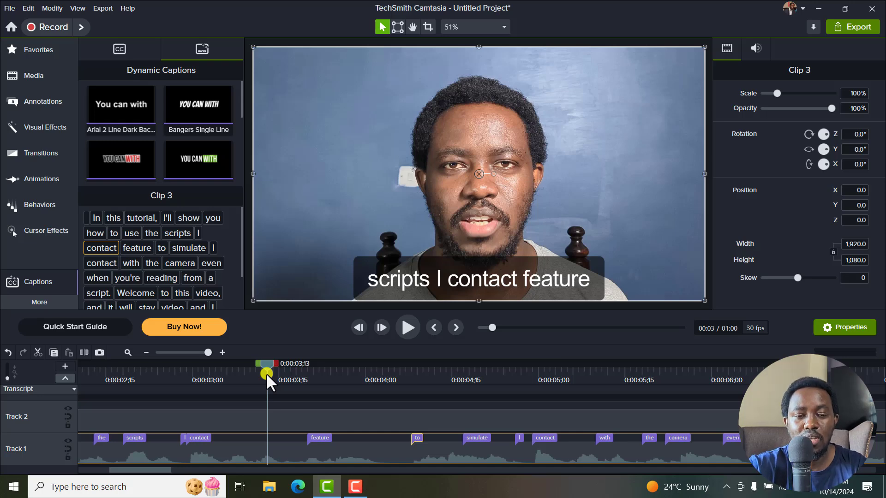
click(316, 438)
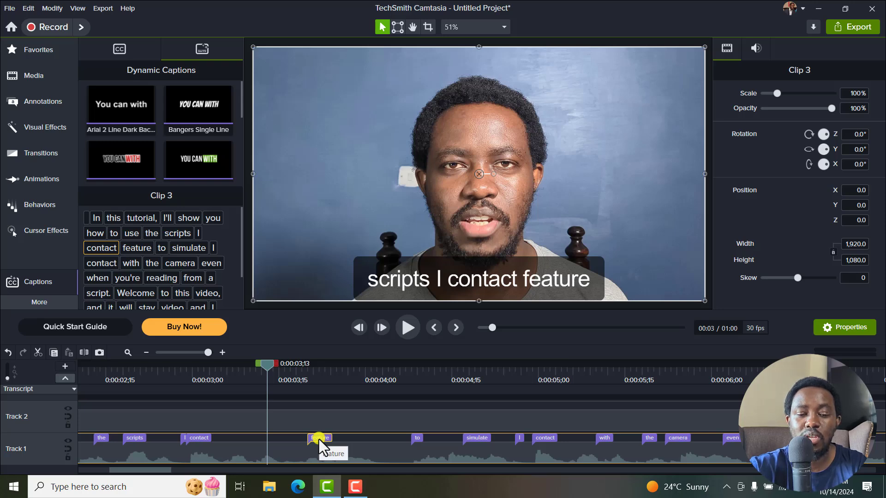
key(Delete)
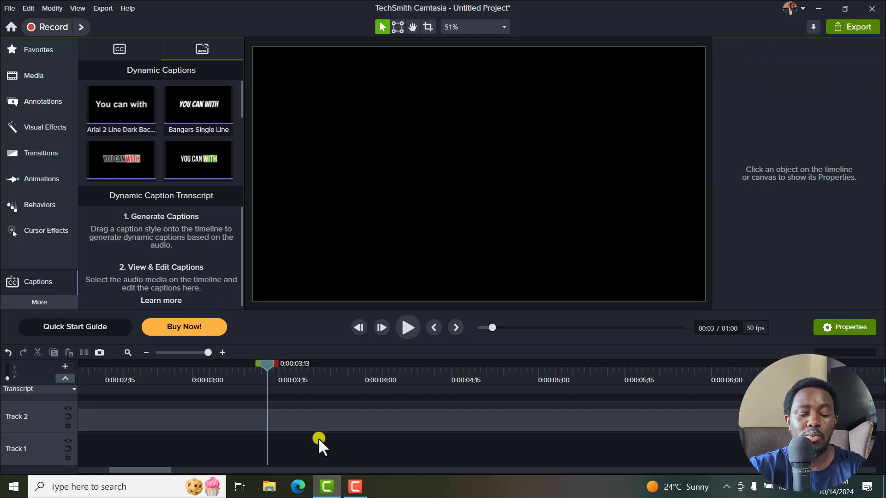
key(ctrl+z)
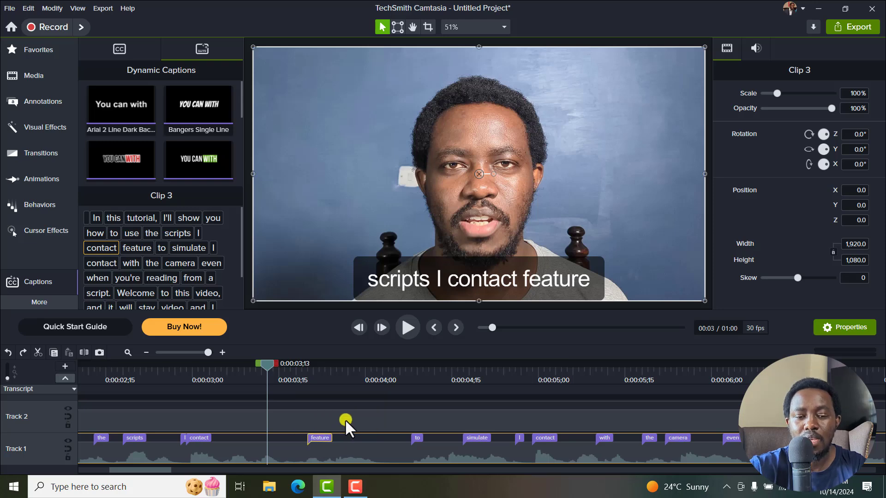
click(273, 438)
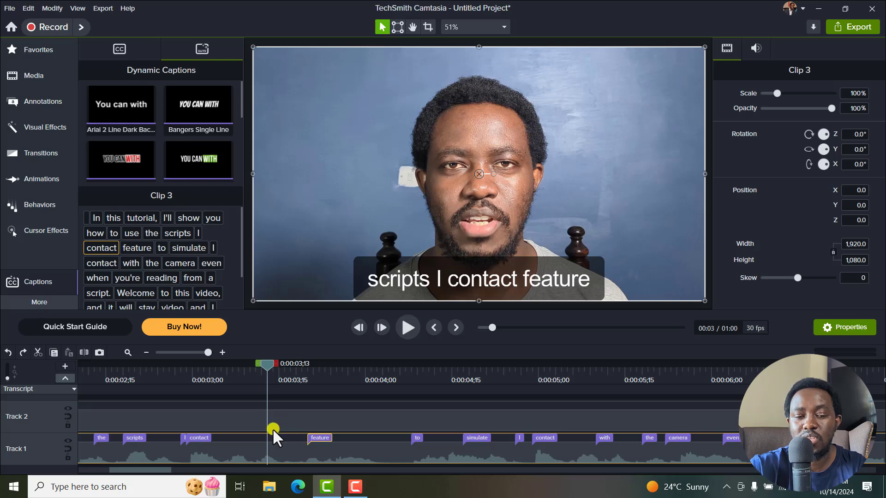
right_click(267, 440)
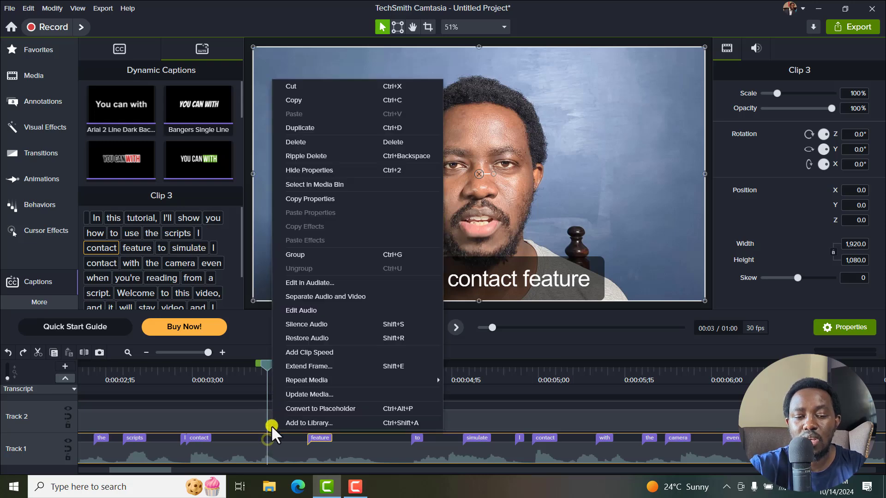
click(250, 397)
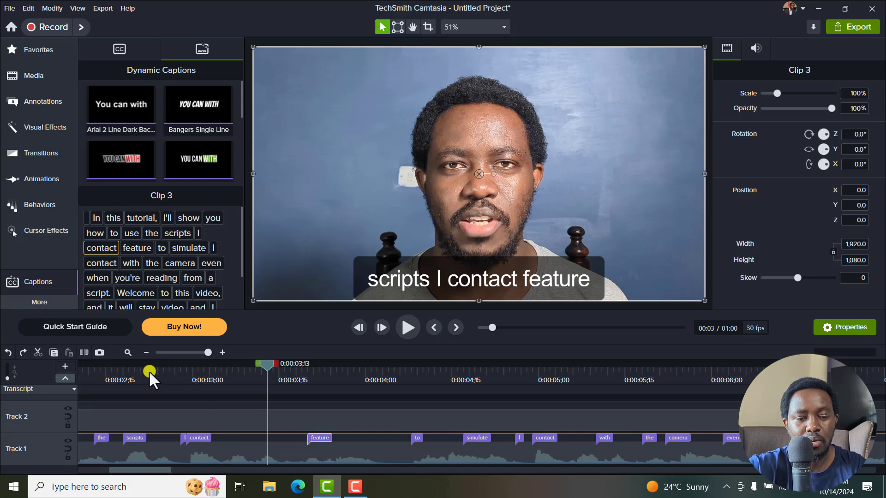
- Correct the transcript word 'I' after 'scripts' to 'eye', giving 'scripts eye contact'
click(171, 373)
key(space)
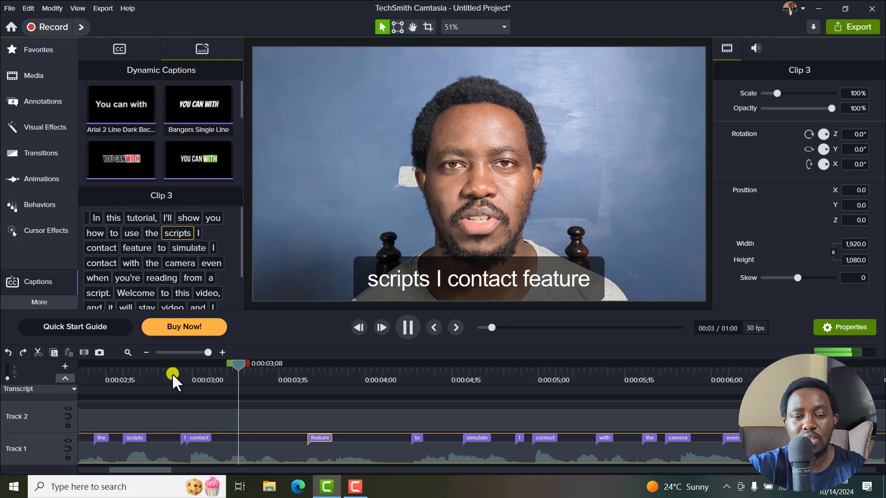
key(space)
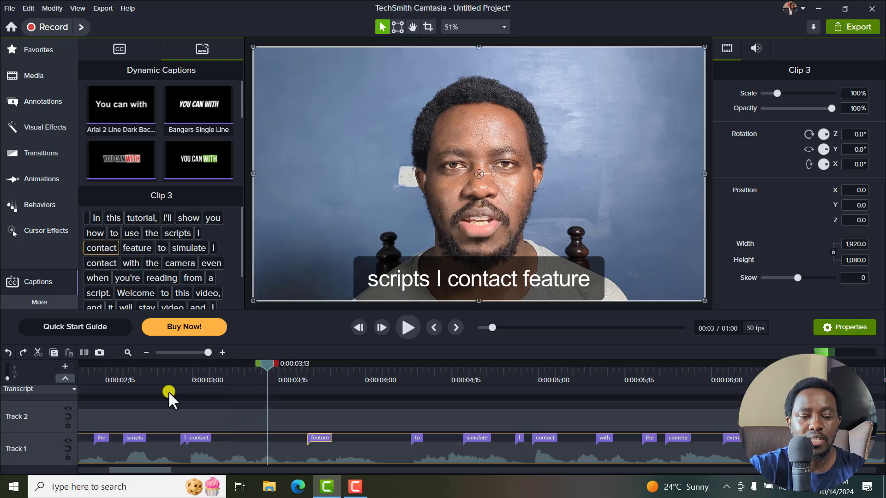
click(189, 441)
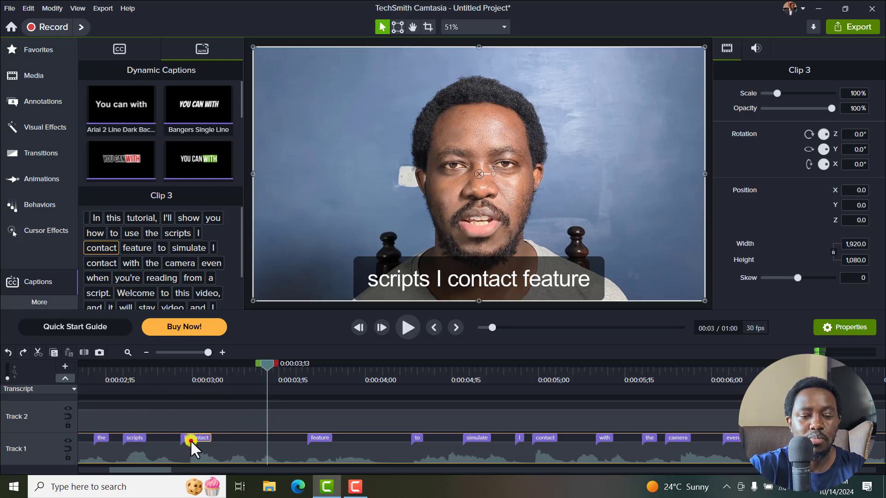
click(197, 232)
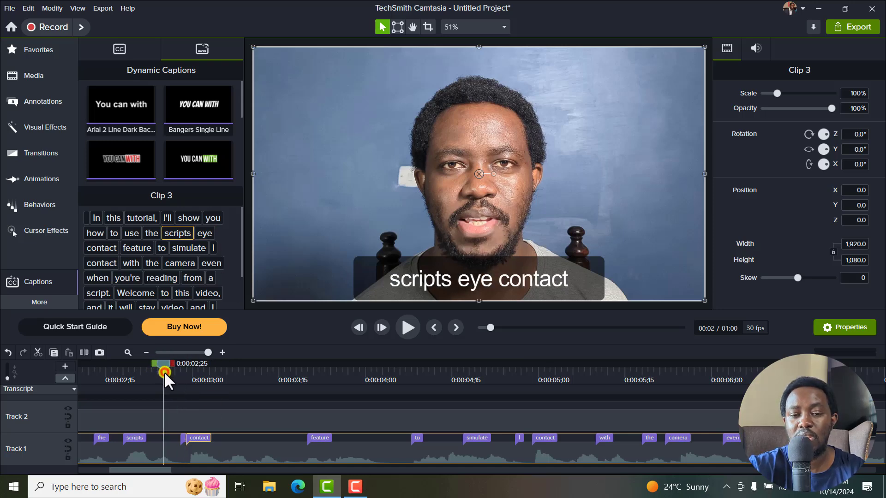
- Move the 'simulate' caption word marker slightly earlier, just before 0:04;15
key(space)
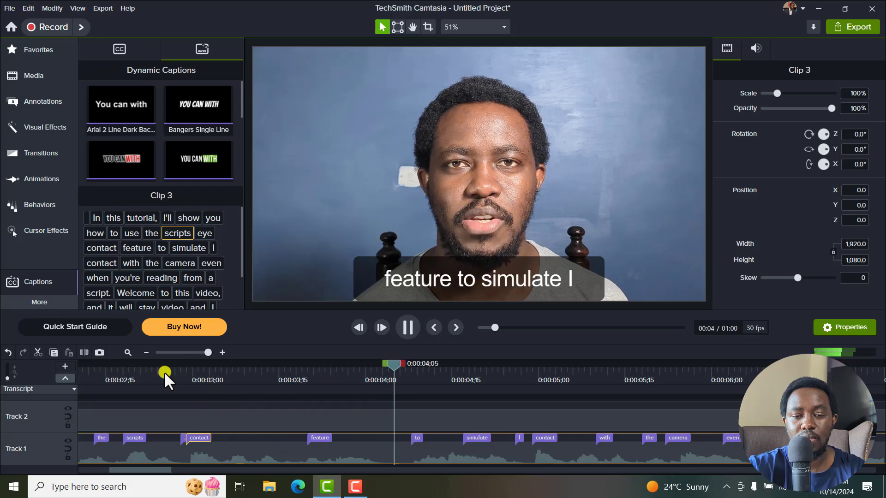
key(space)
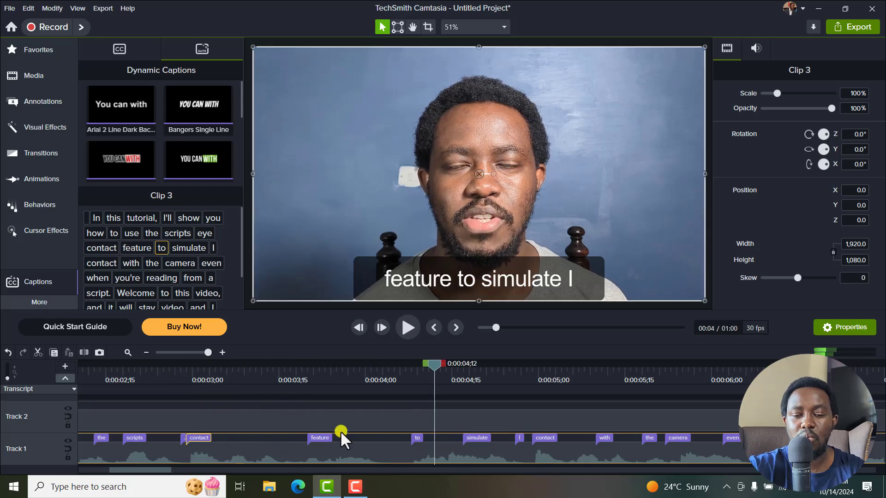
key(space)
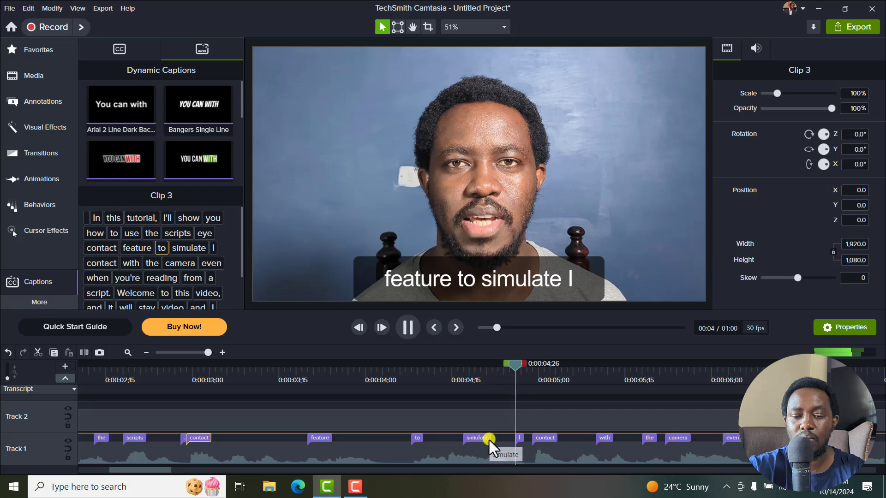
key(space)
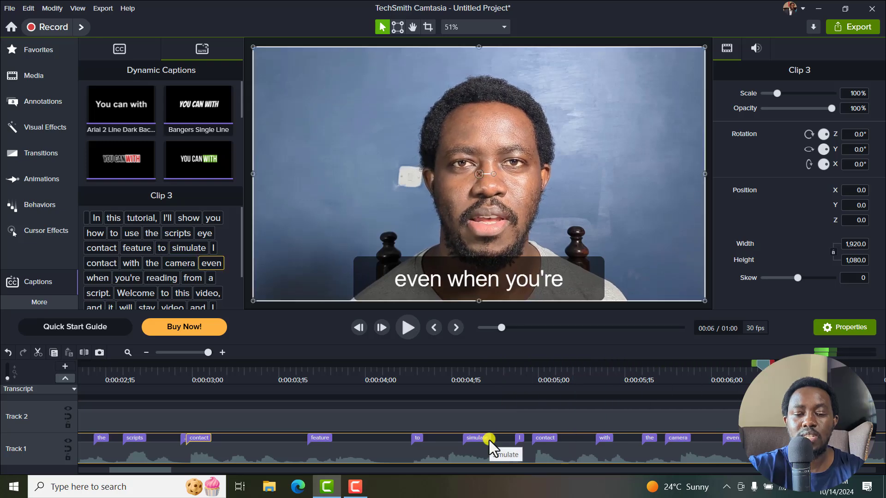
click(469, 436)
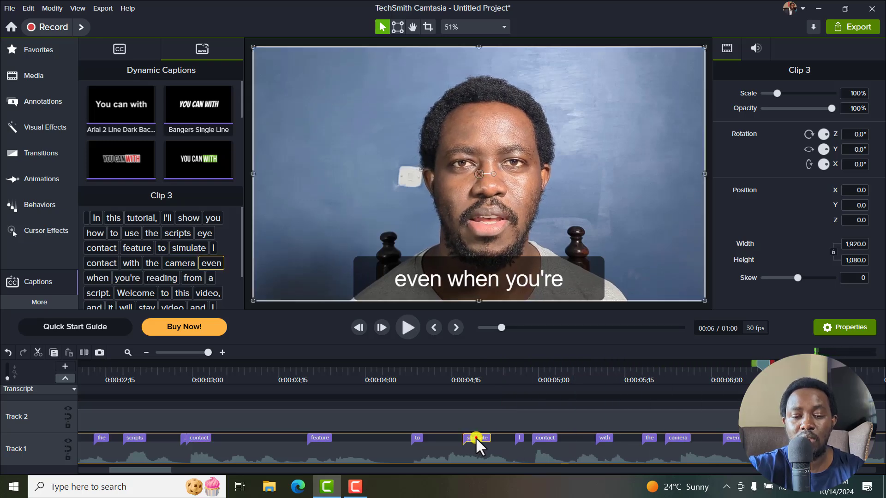
drag(461, 436, 449, 436)
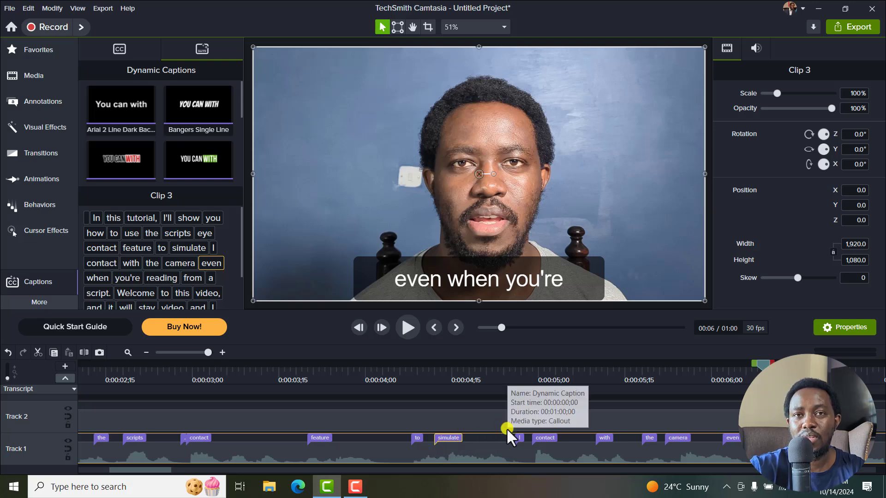
click(463, 396)
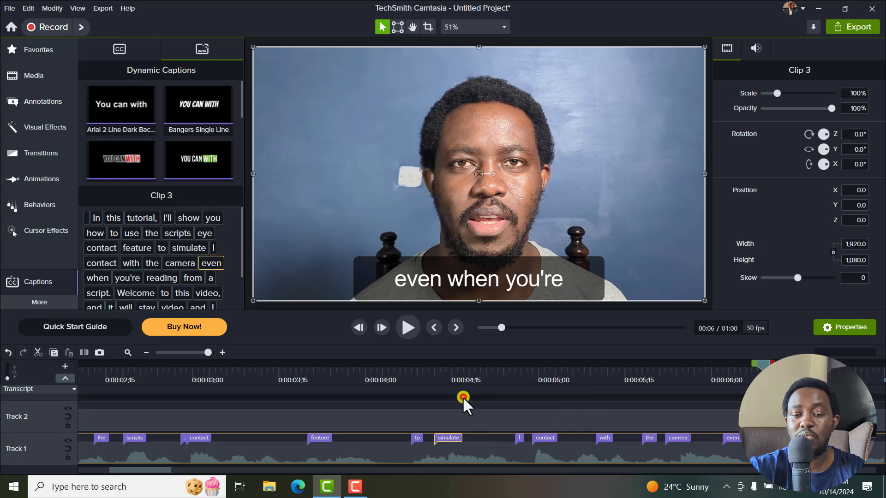